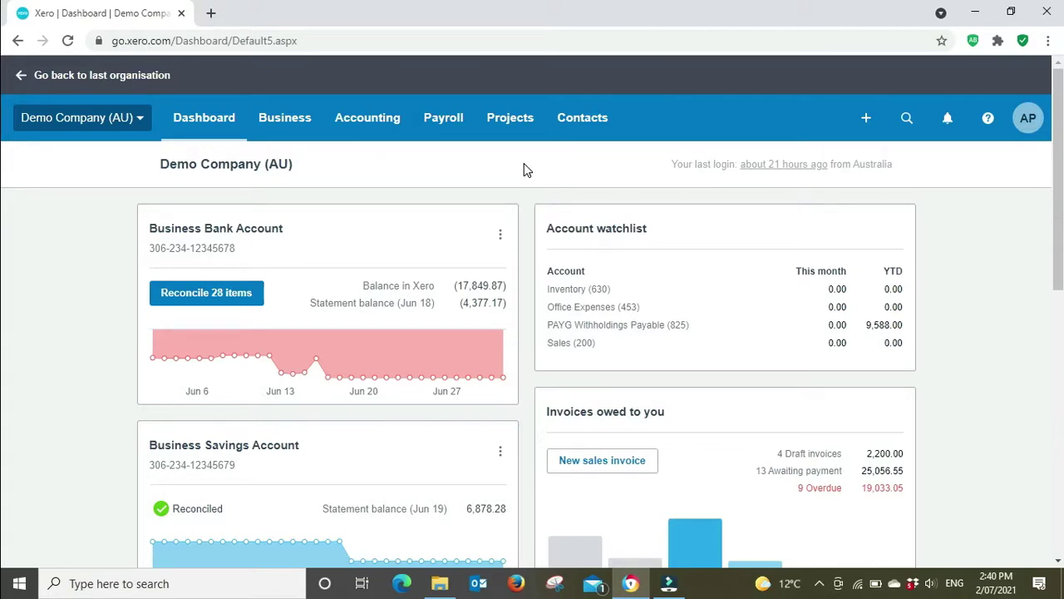
From Business > Invoices, open the Invoice Reminders settings via the 'Invoice reminders off' link.
click(278, 119)
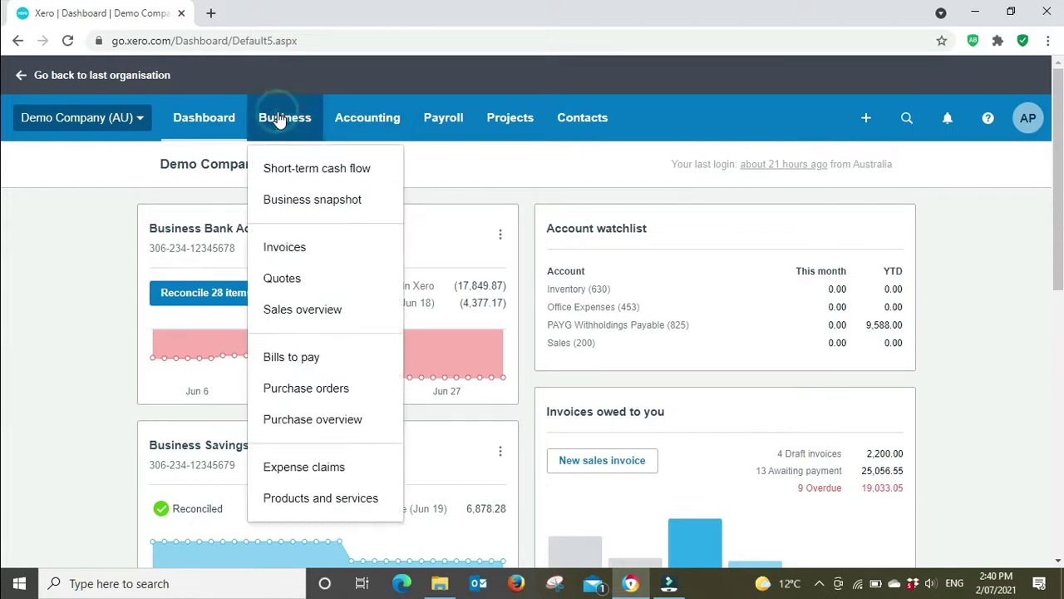
click(291, 254)
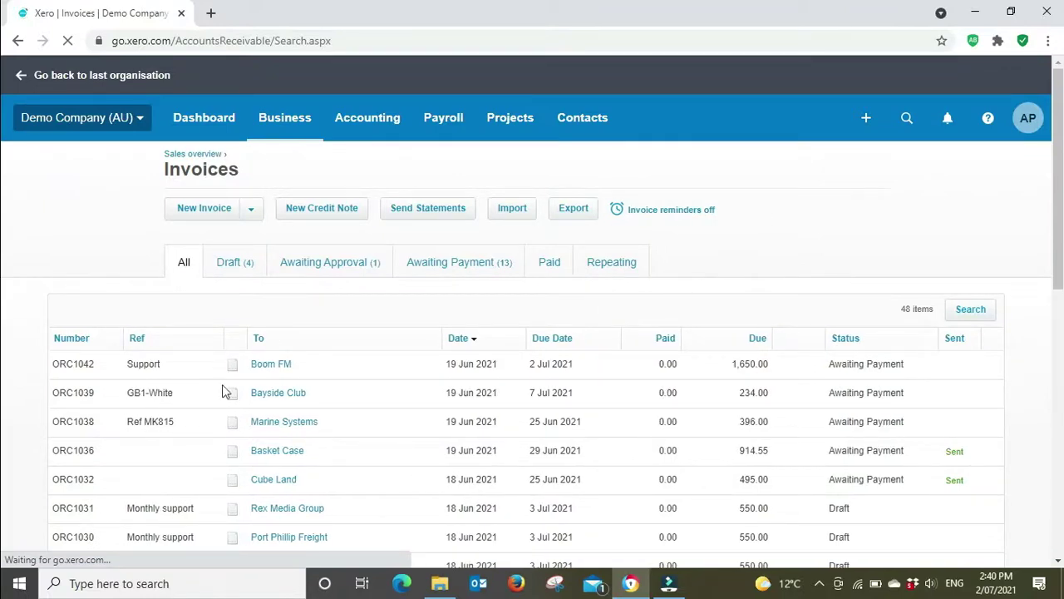
click(669, 218)
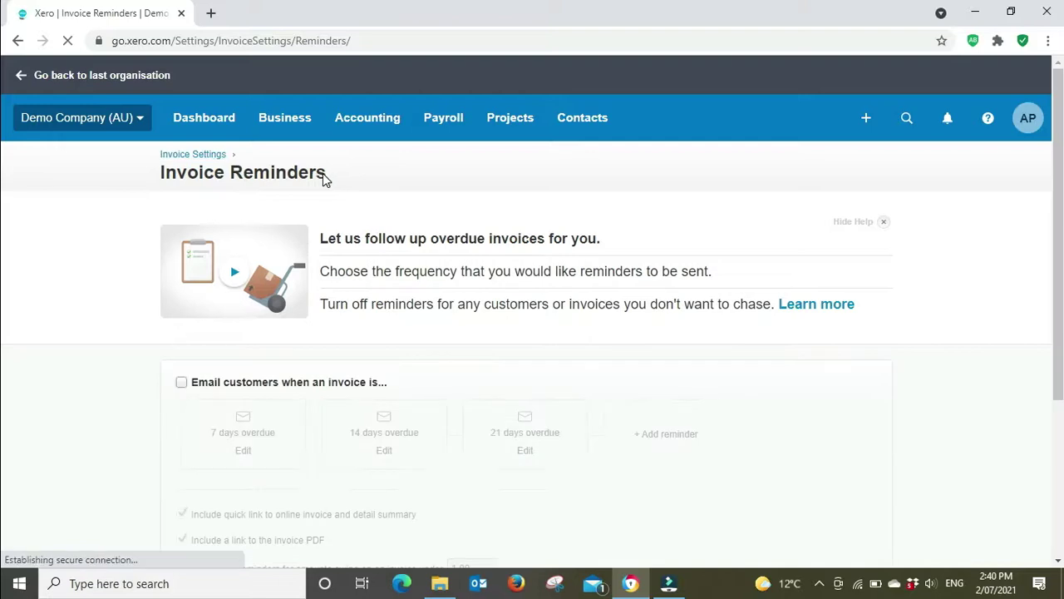
click(143, 122)
click(48, 308)
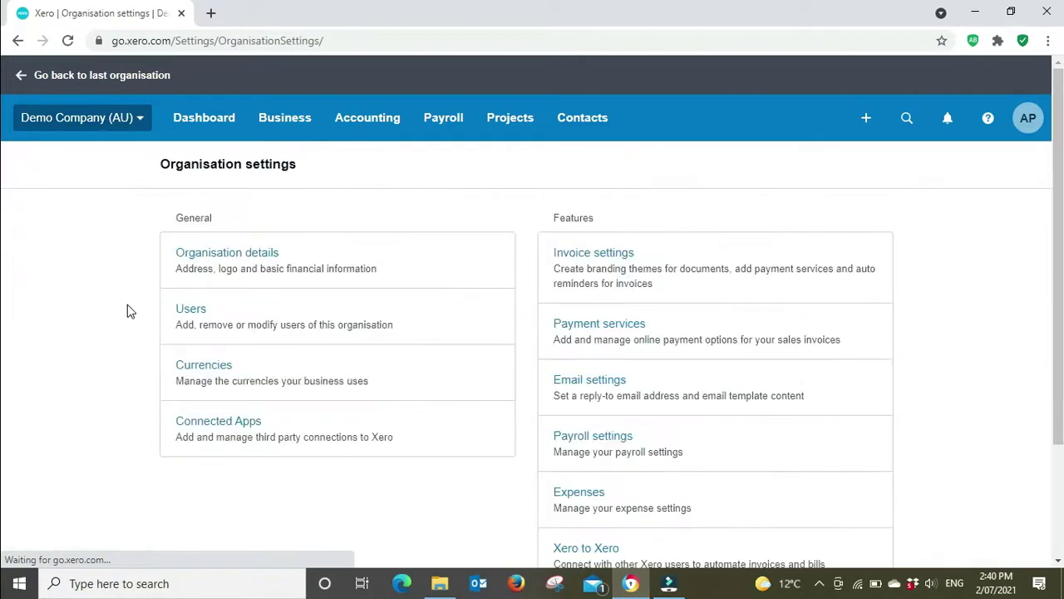
click(610, 257)
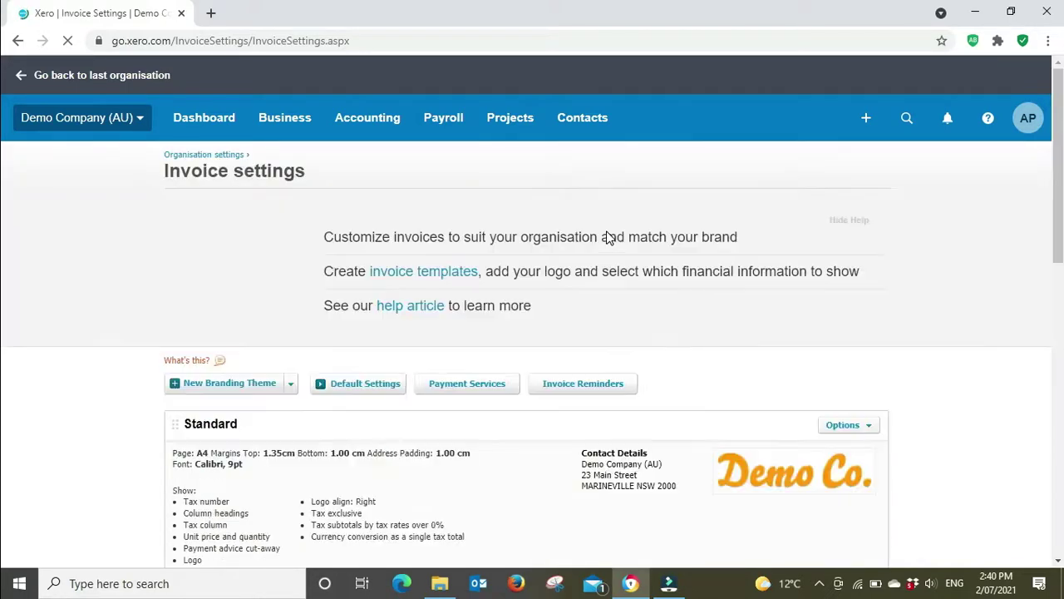
click(583, 387)
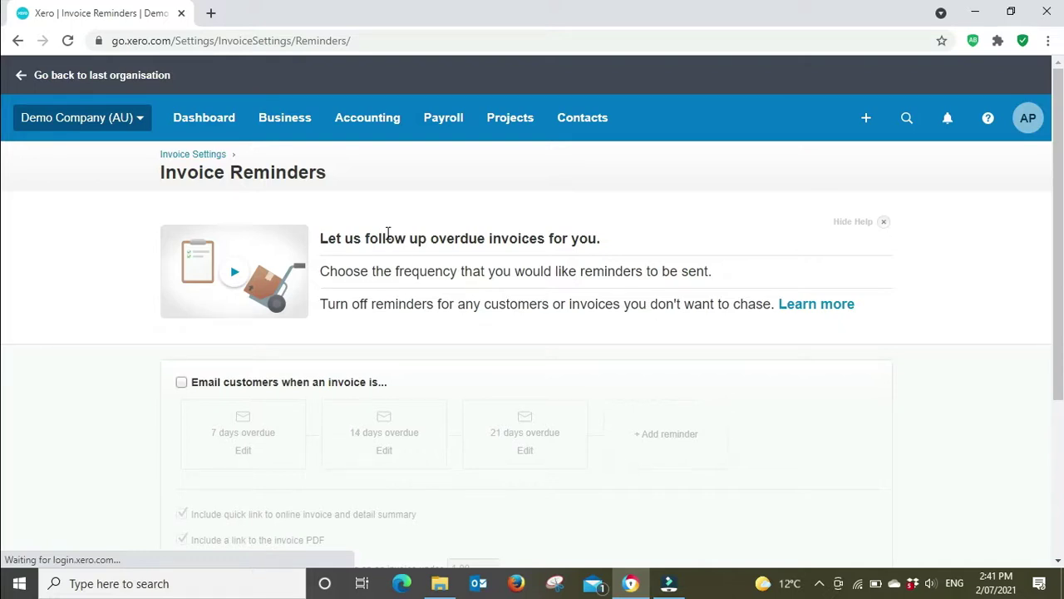
Hide the help banner and enable customer emails for invoices 7, 14 and 21 days overdue.
click(882, 222)
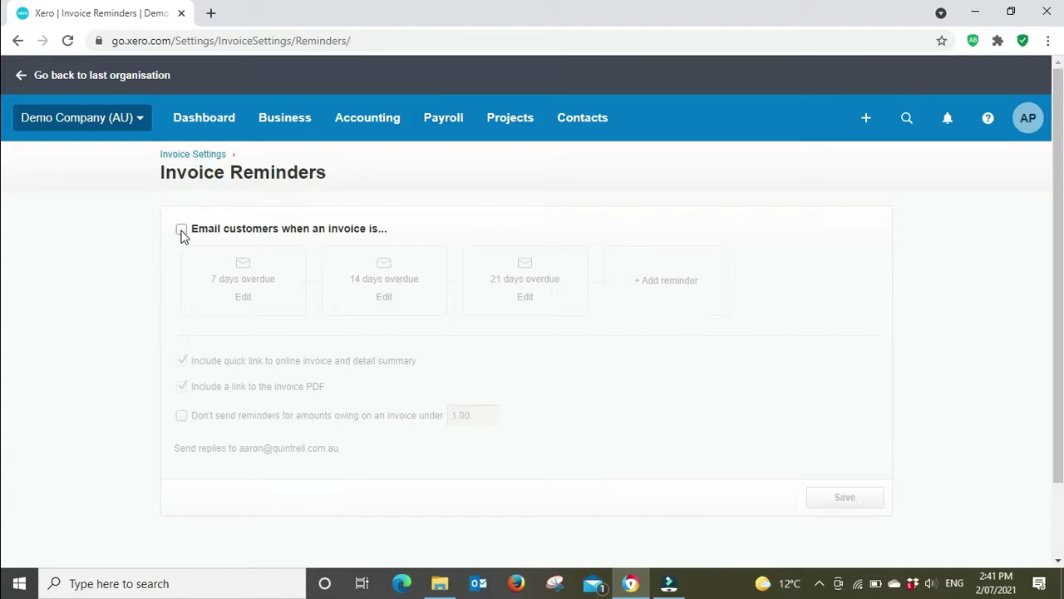
click(182, 229)
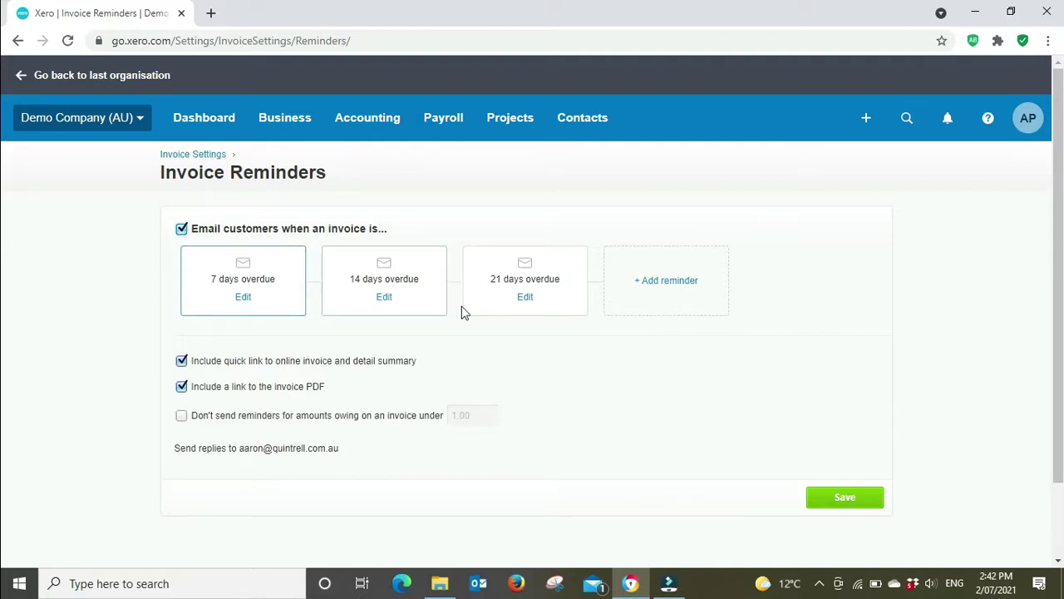
click(243, 297)
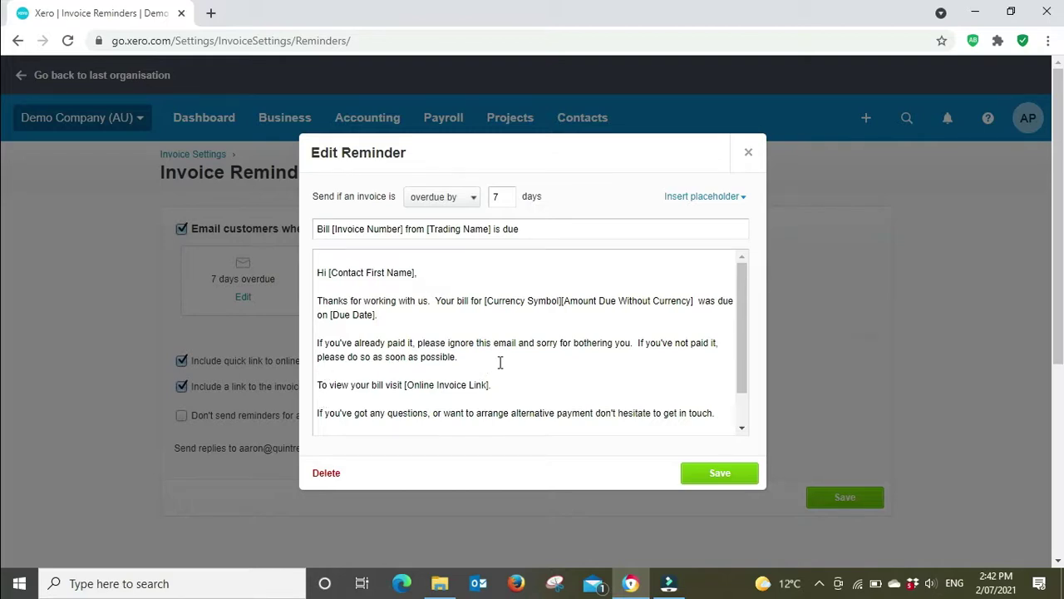
click(749, 157)
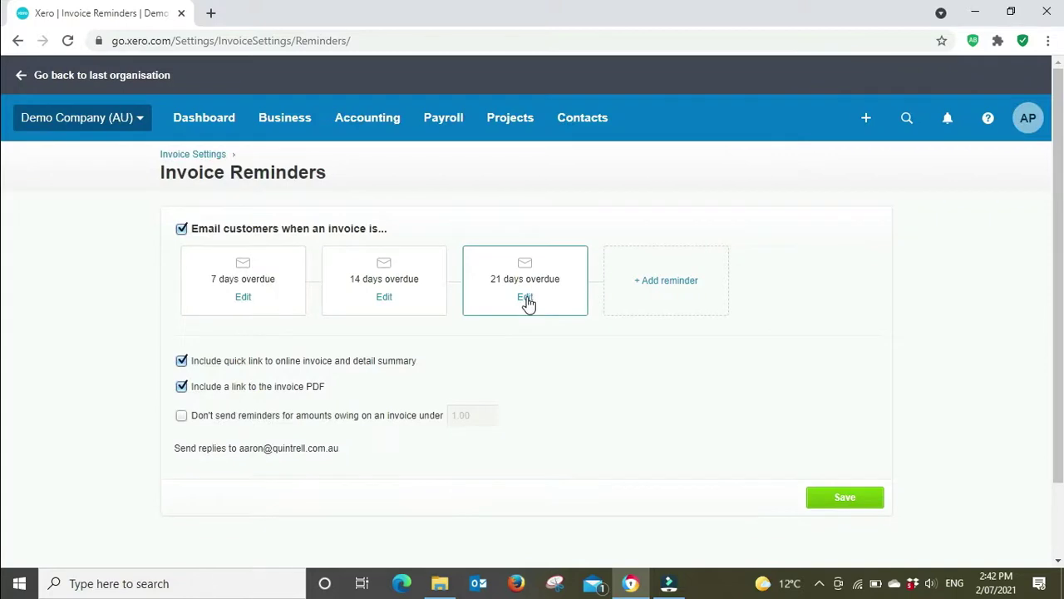
key(Return)
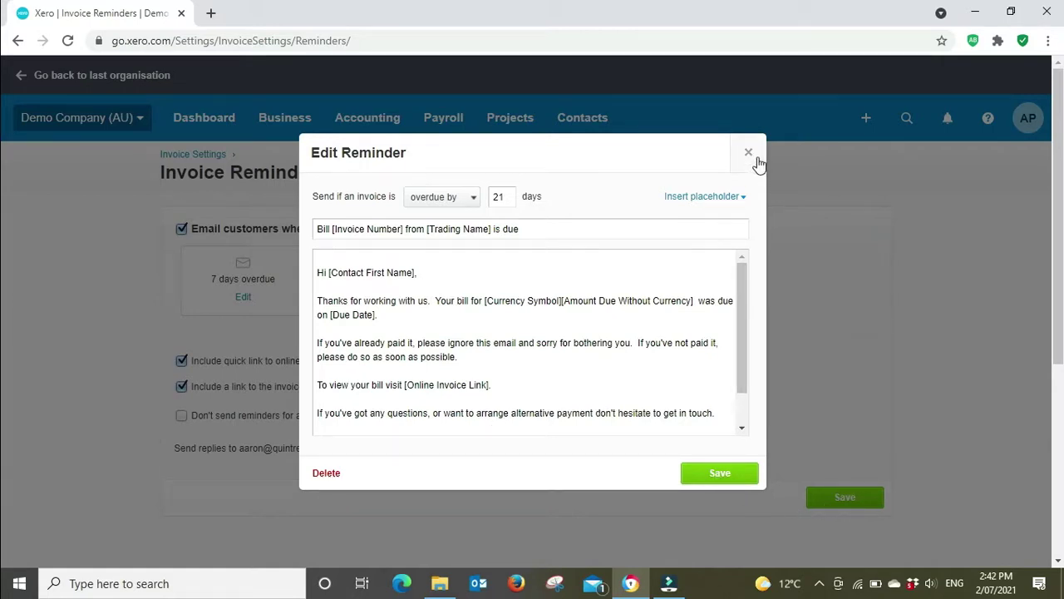
click(247, 301)
scroll(646, 337, down, 2)
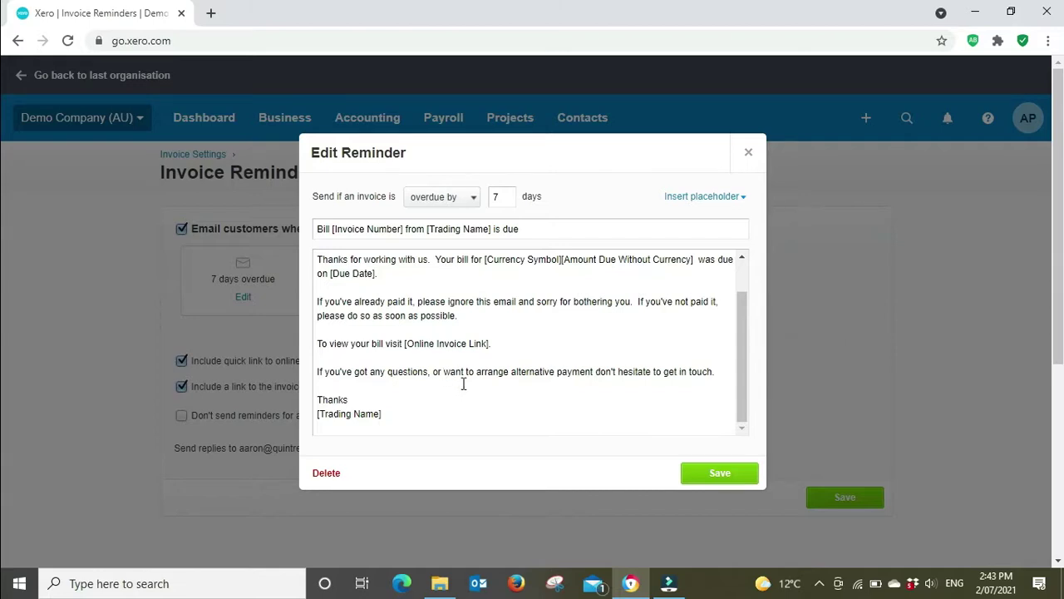
click(744, 372)
scroll(744, 371, up, 1)
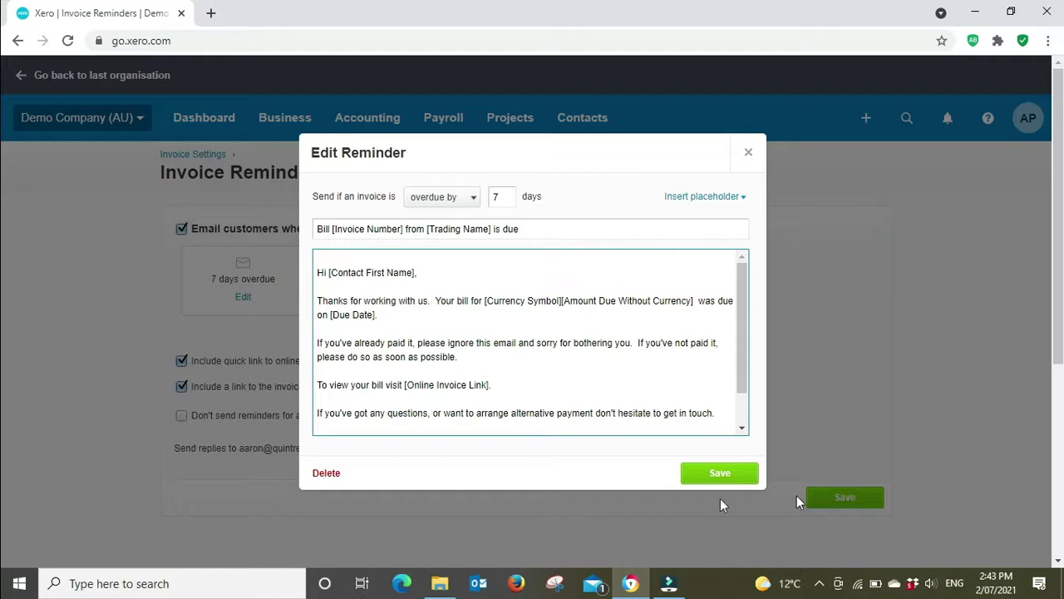
click(748, 152)
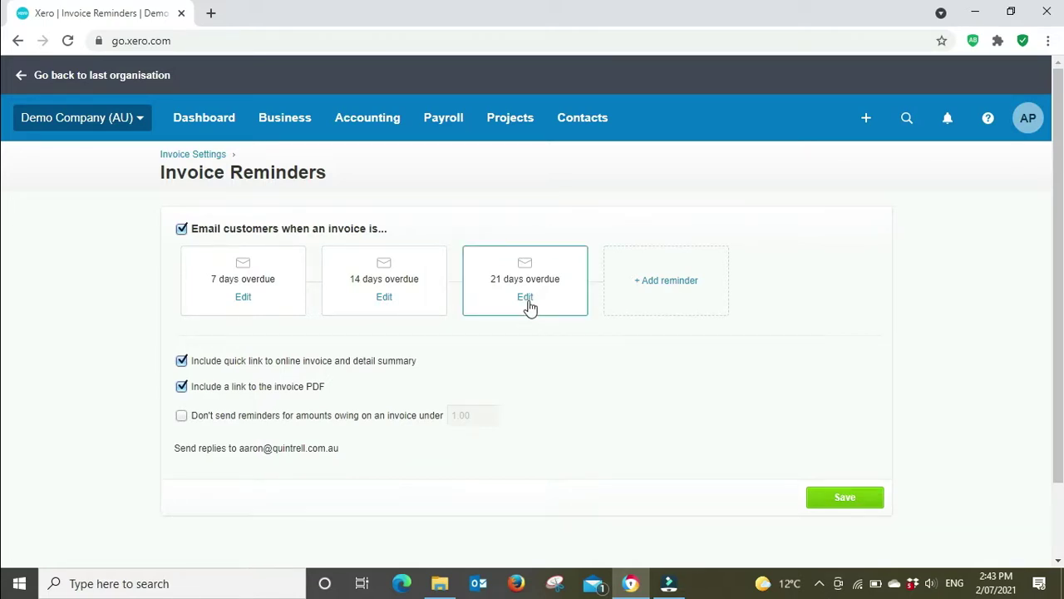
click(522, 297)
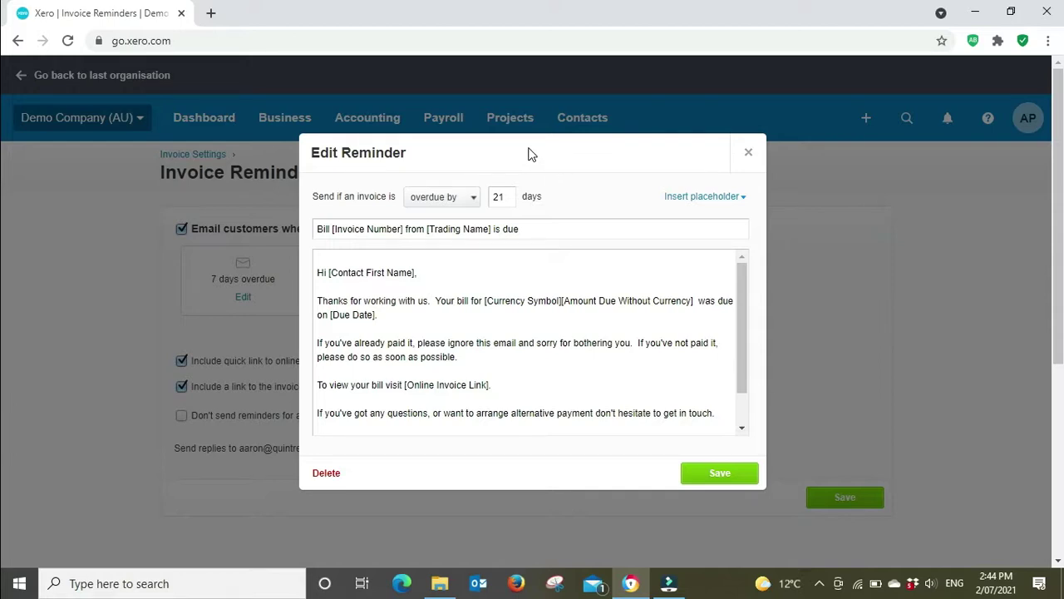
click(747, 153)
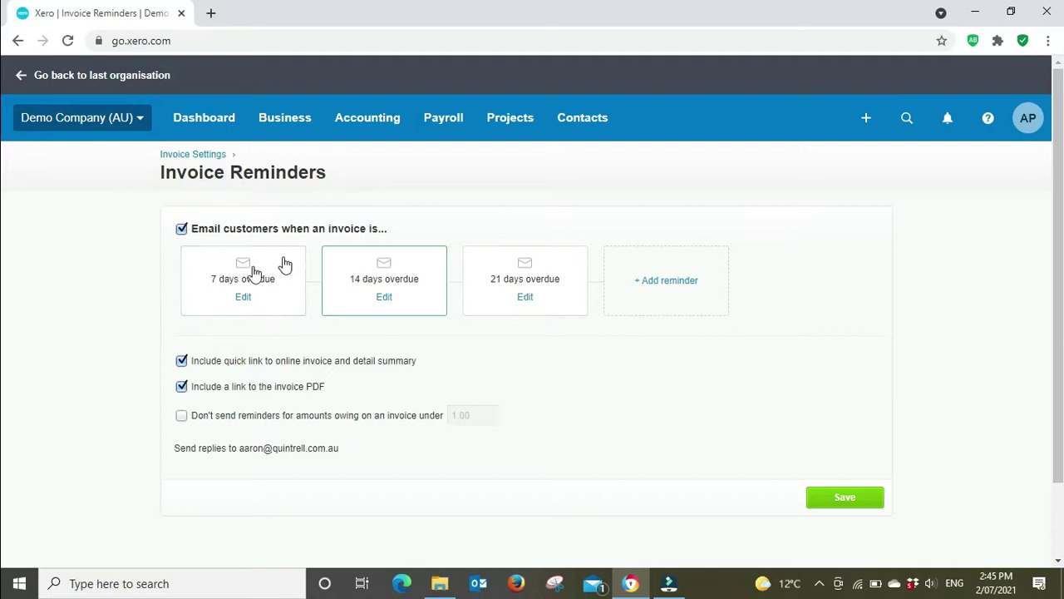
click(686, 288)
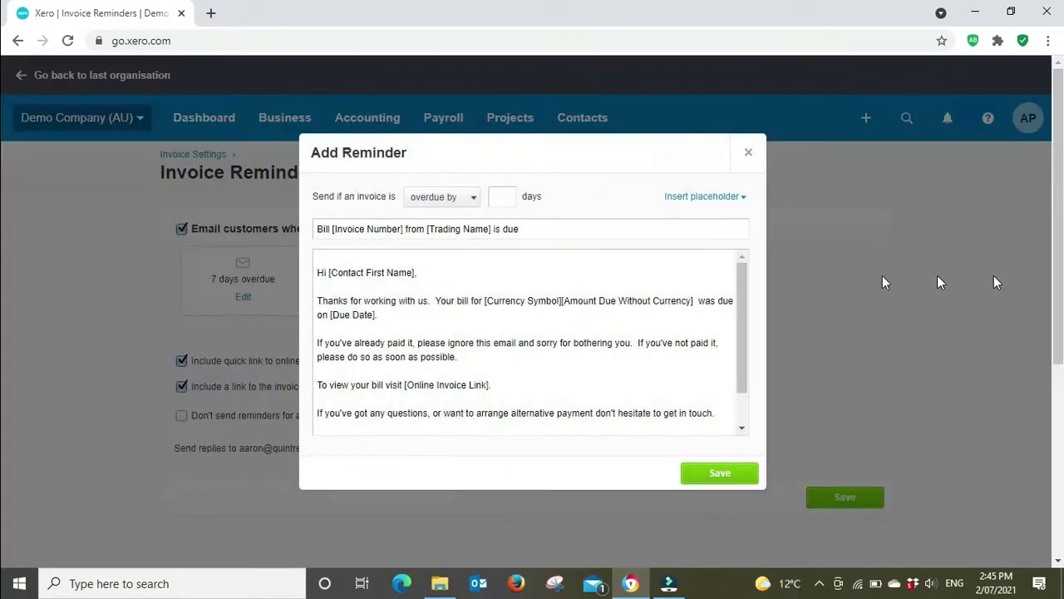
Add a 60-day reminder saying 'Please pay immediately or we will be regrettably forced to take further action'.
click(500, 196)
click(485, 350)
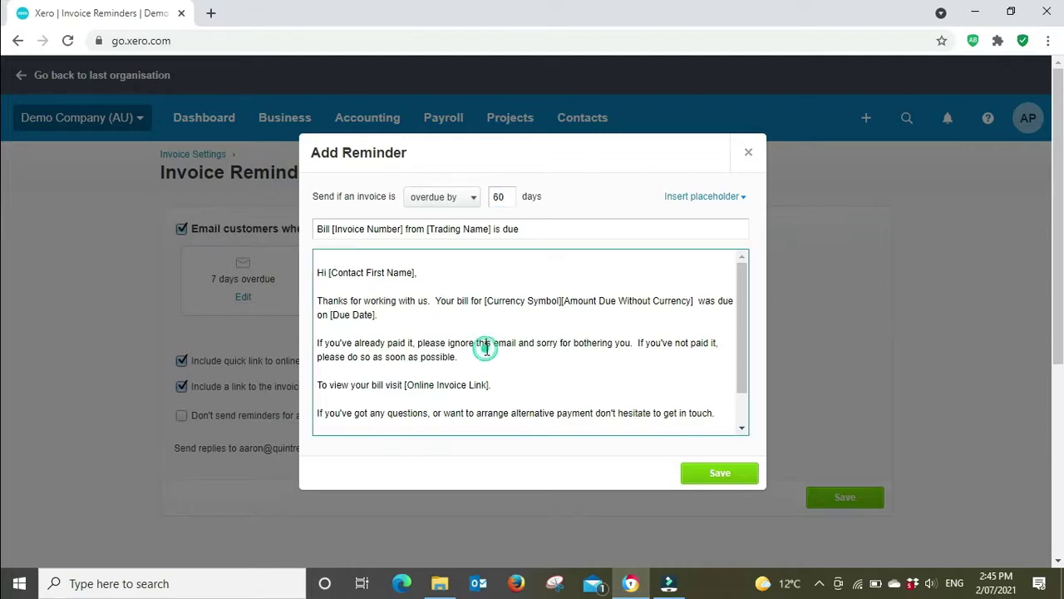
drag(462, 356, 316, 345)
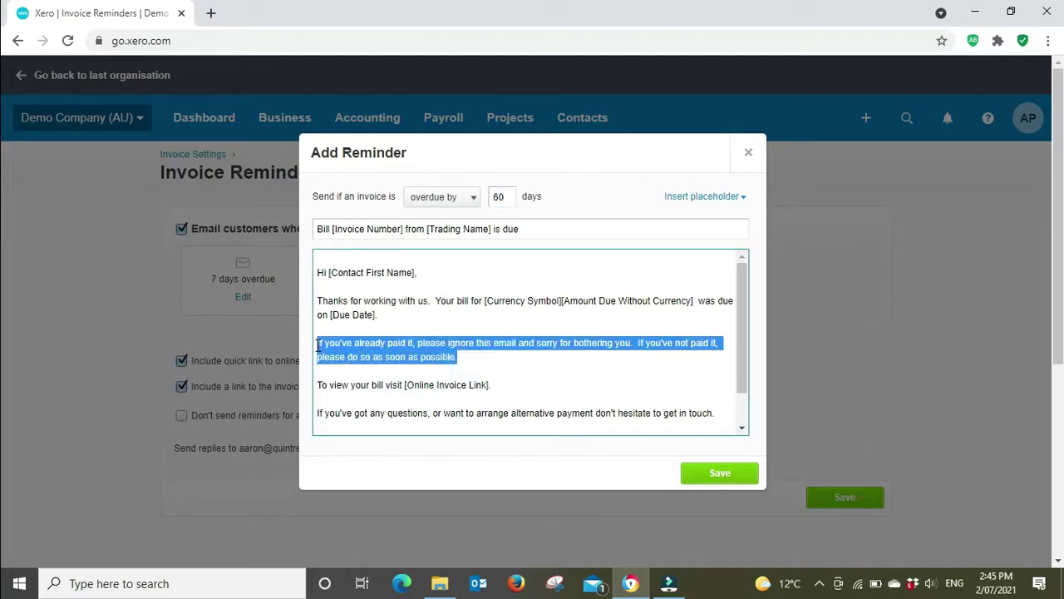
key(BackSpace)
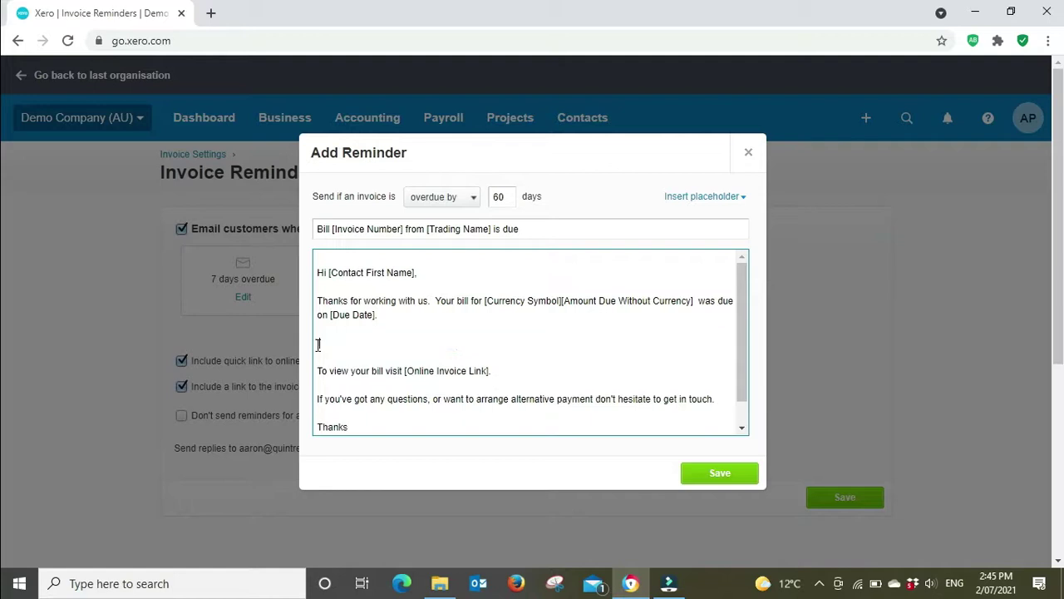
text(Please pay immediately )
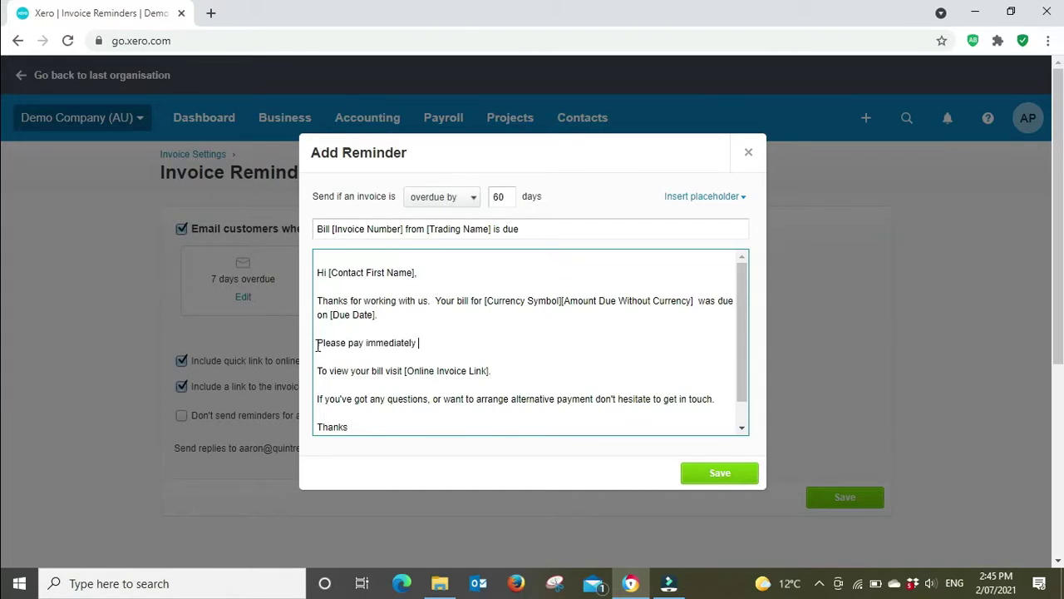
text(or we will be f)
text(egretably)
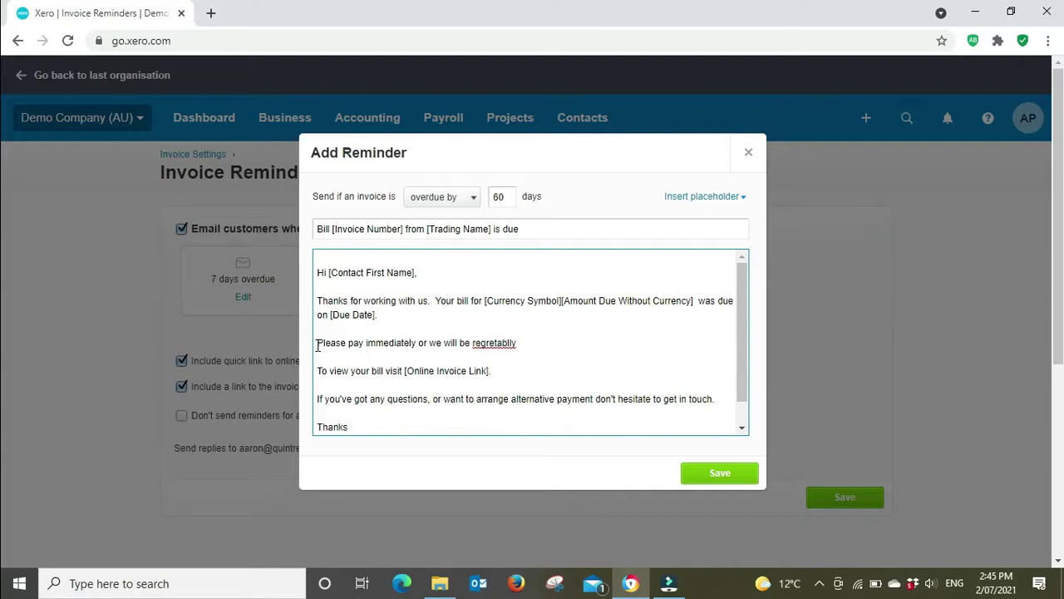
double_click(485, 344)
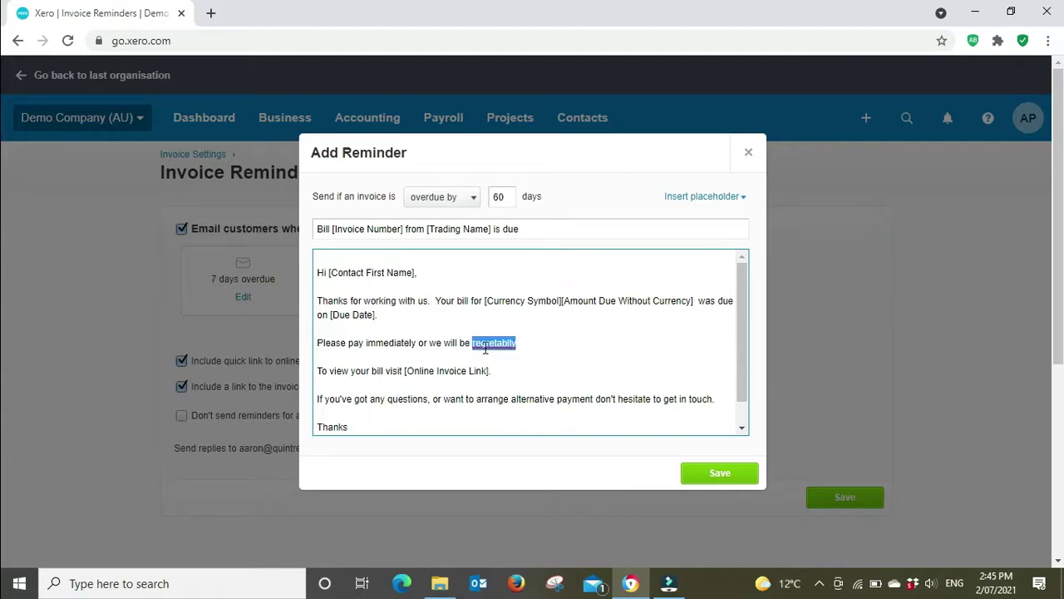
right_click(485, 348)
click(525, 359)
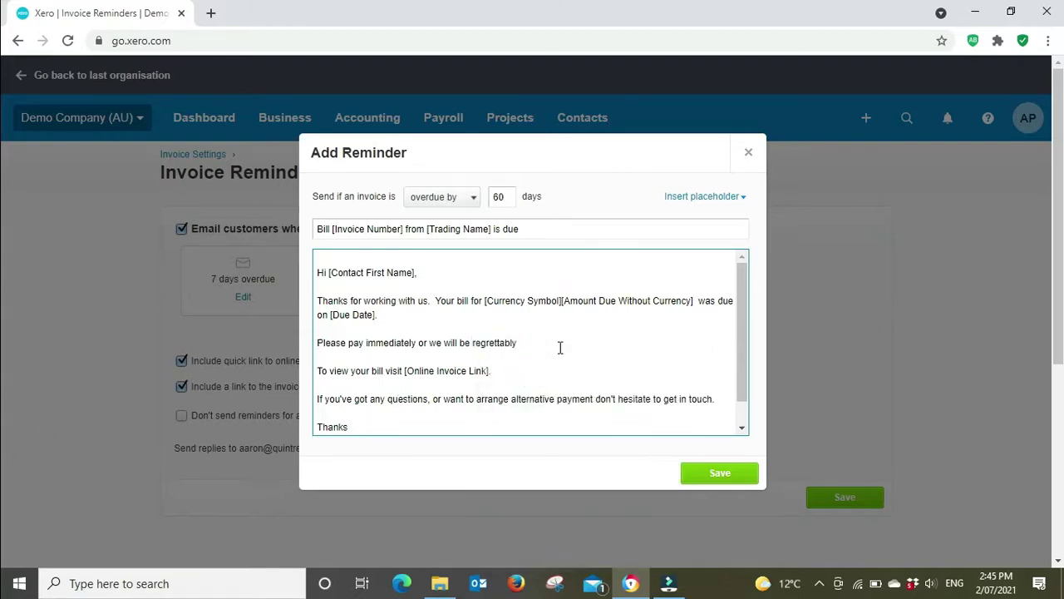
text(forced to take further action.)
click(706, 476)
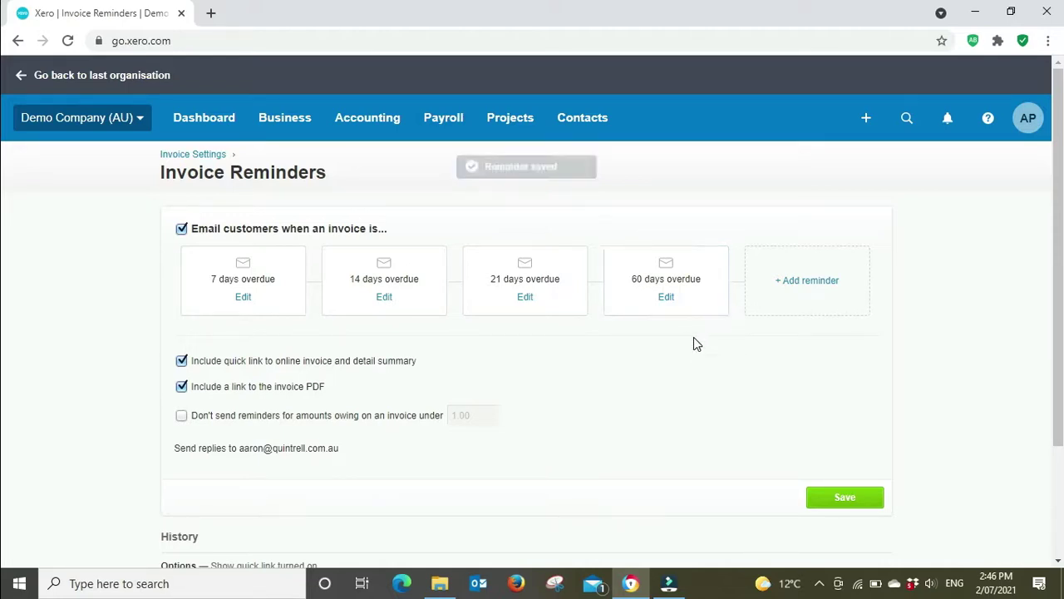
Save the Invoice Reminders settings with reminders at 7, 14, 21 and 60 days overdue.
click(840, 499)
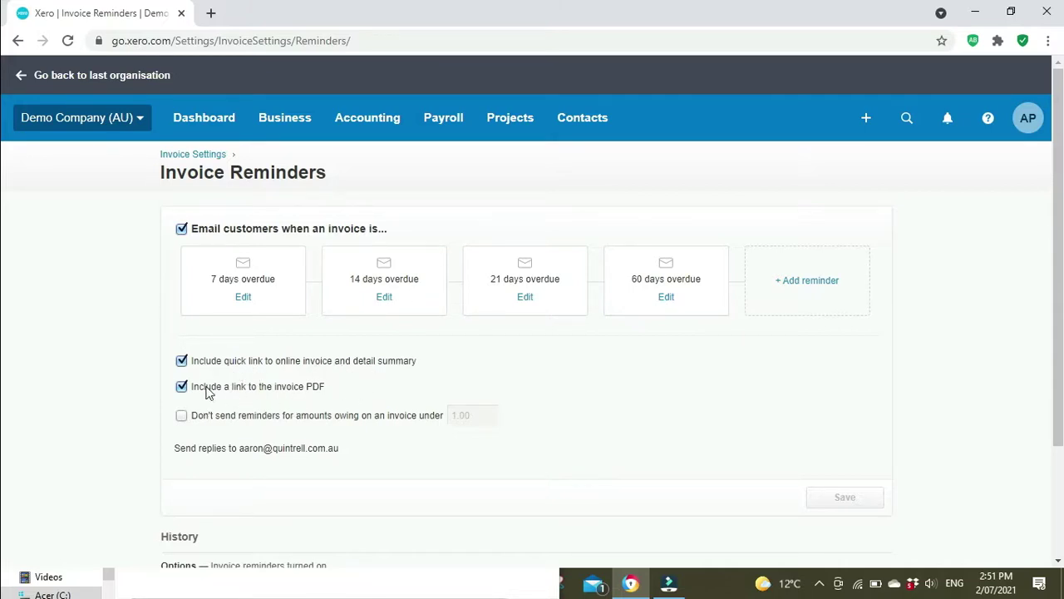
click(182, 362)
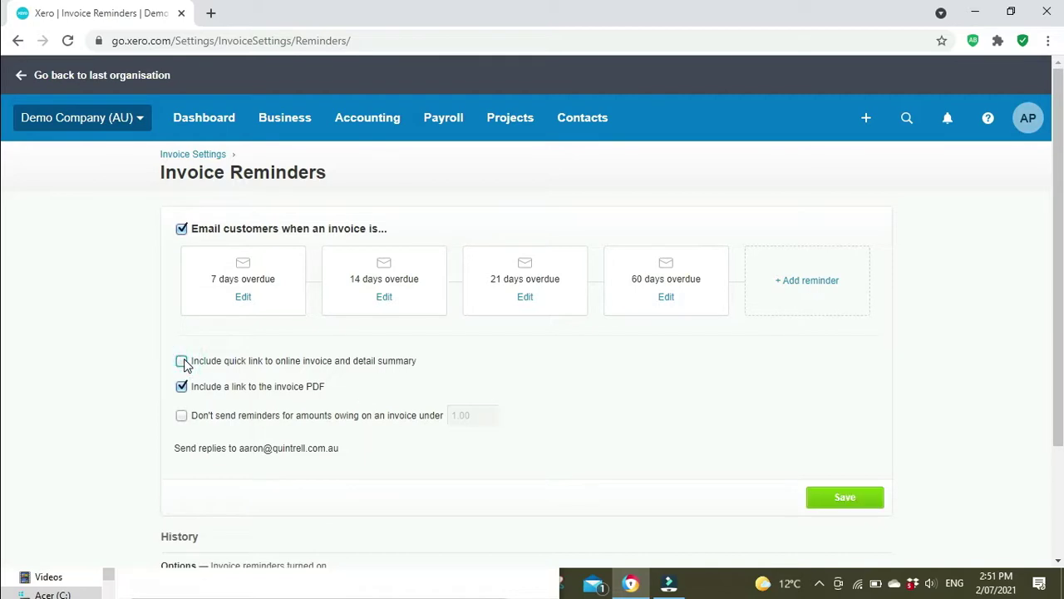
click(182, 361)
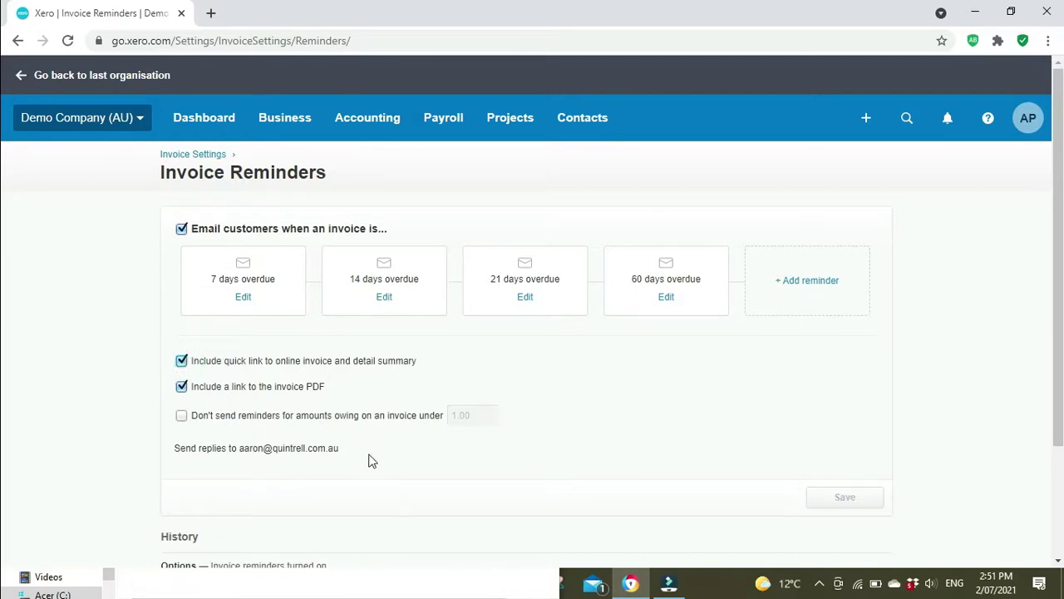
click(183, 416)
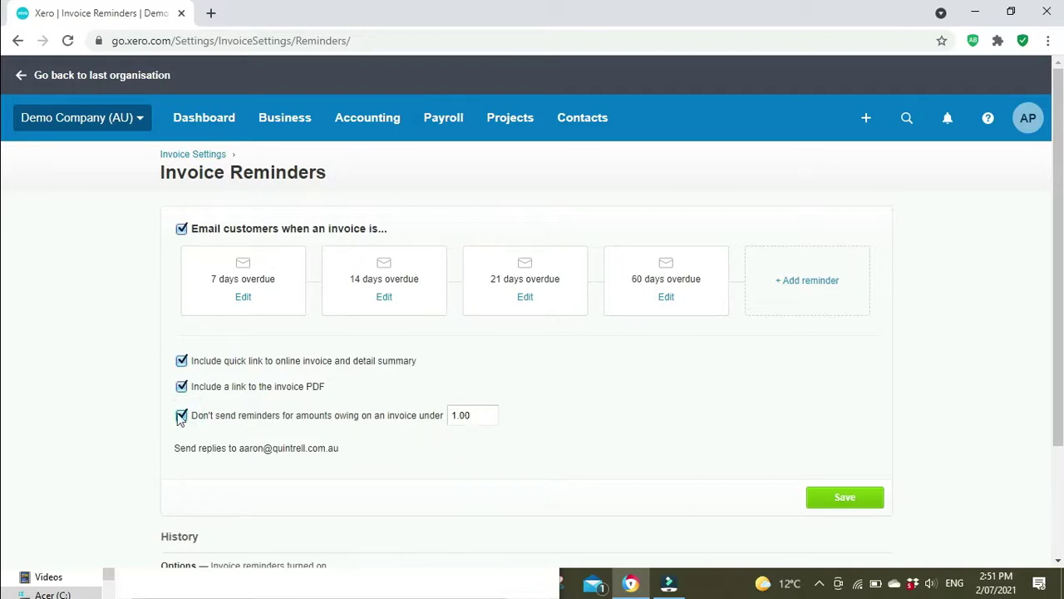
click(182, 418)
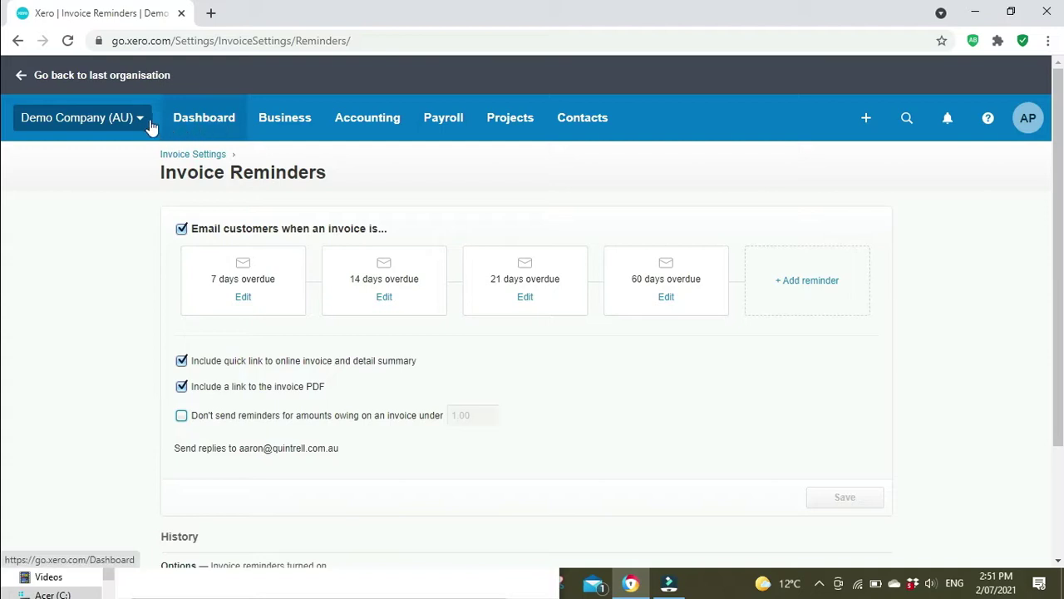
click(302, 127)
Show the Awaiting Payment invoices and start a new sales invoice.
click(299, 248)
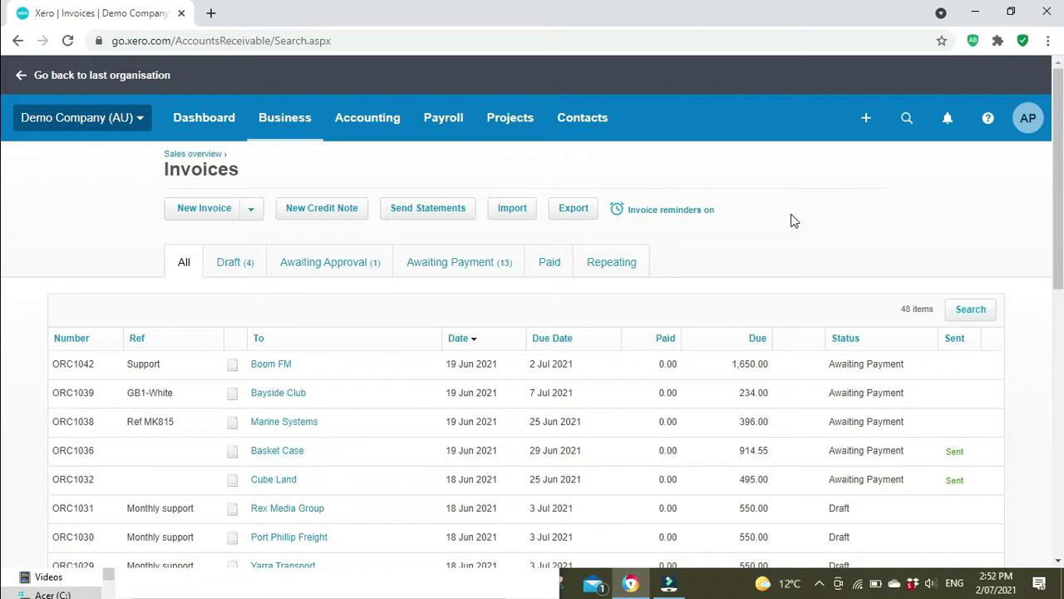
click(452, 262)
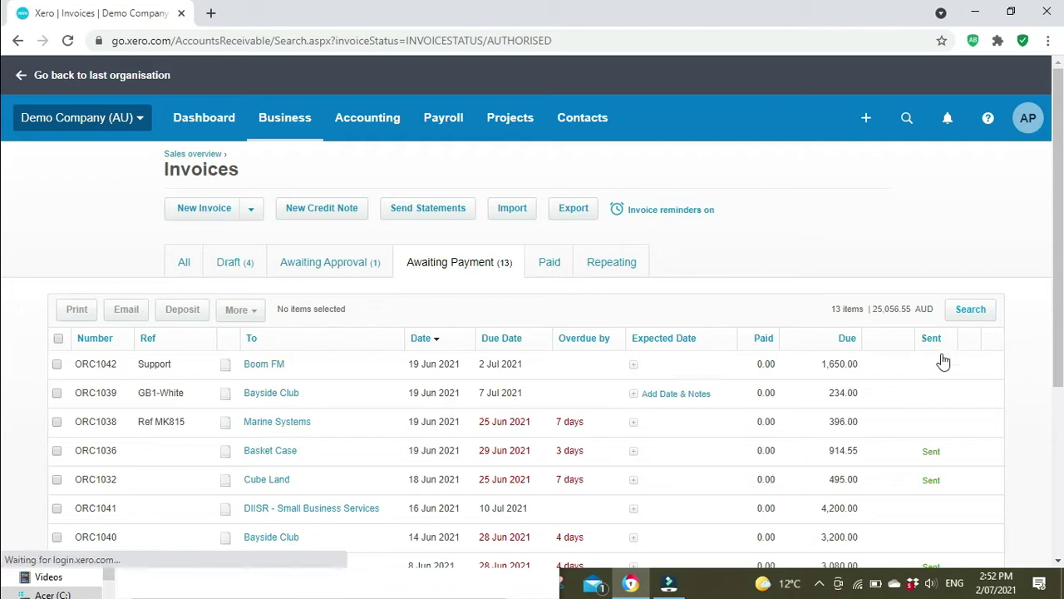
click(200, 208)
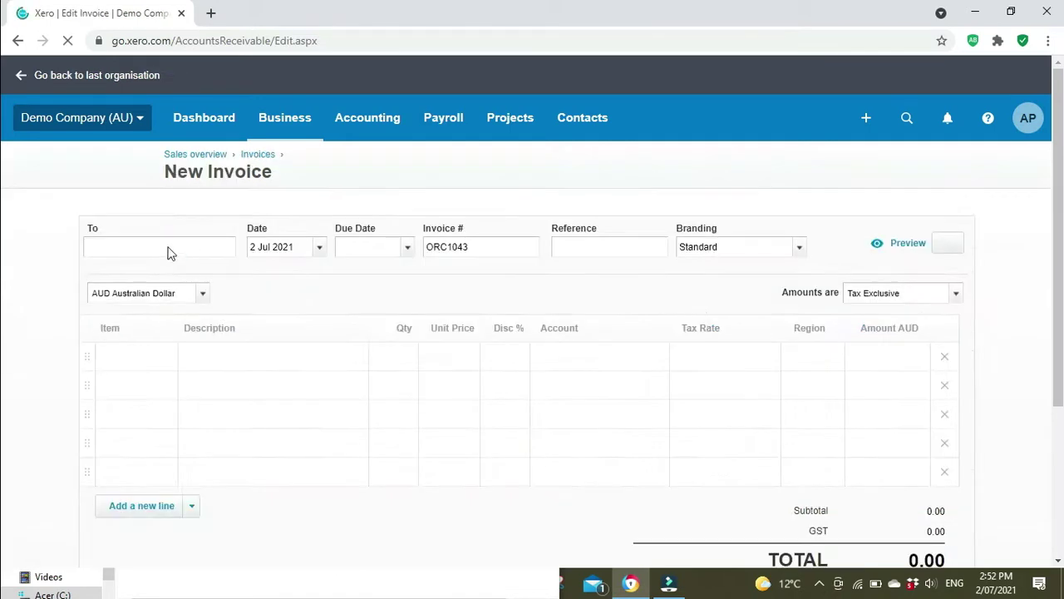
Address the invoice to Tramway's Coffe House with a 'Test invoice' line priced at 1.
click(177, 252)
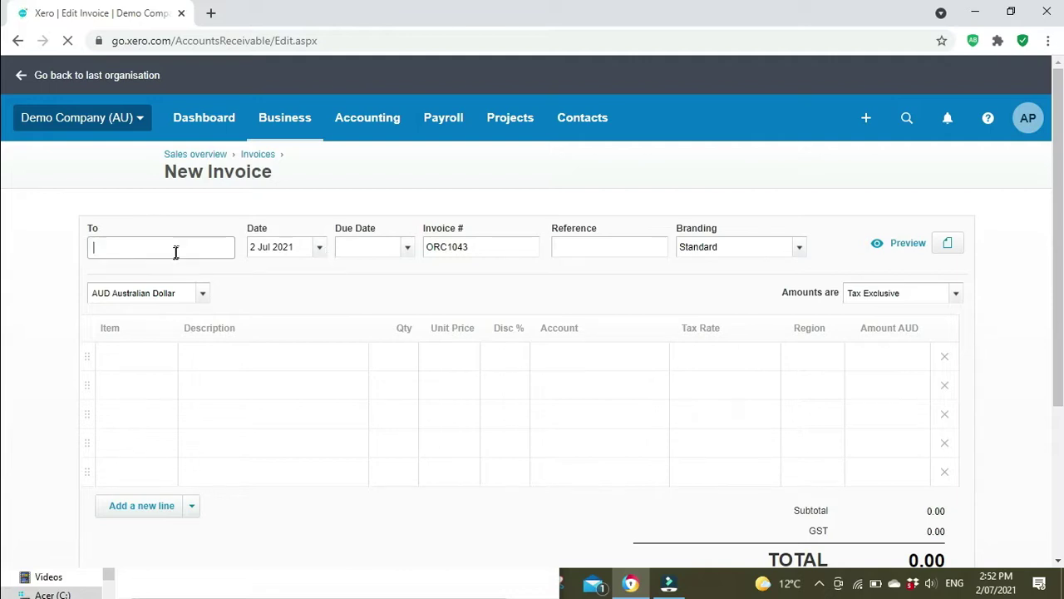
text(t)
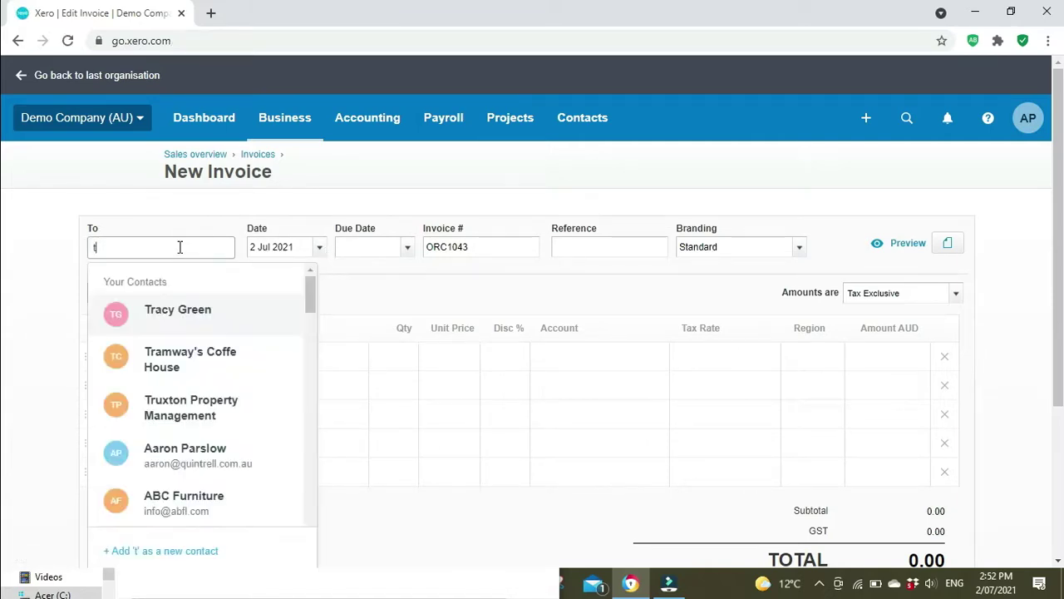
click(207, 353)
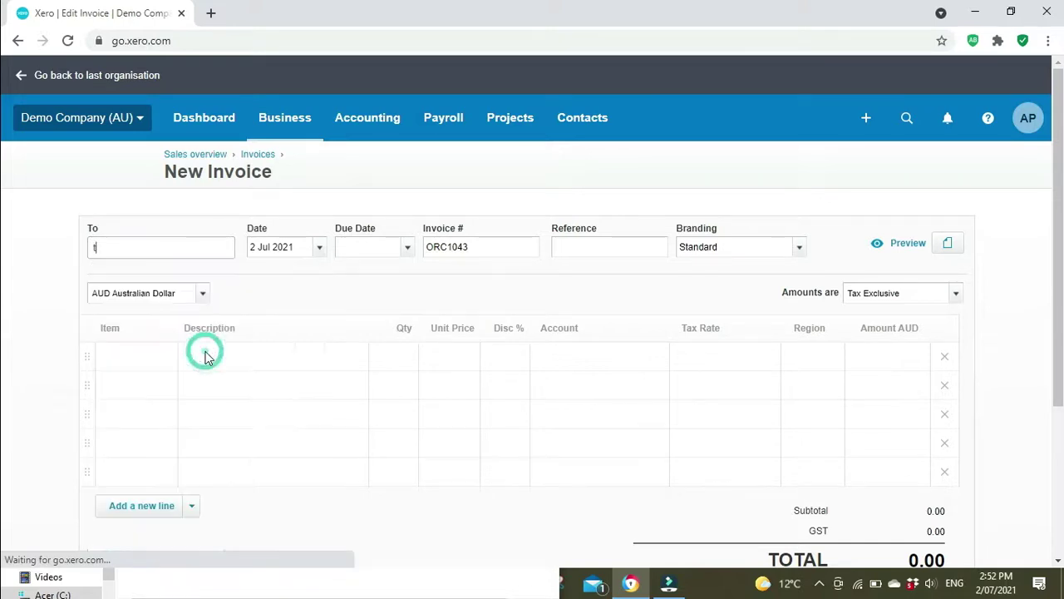
click(261, 363)
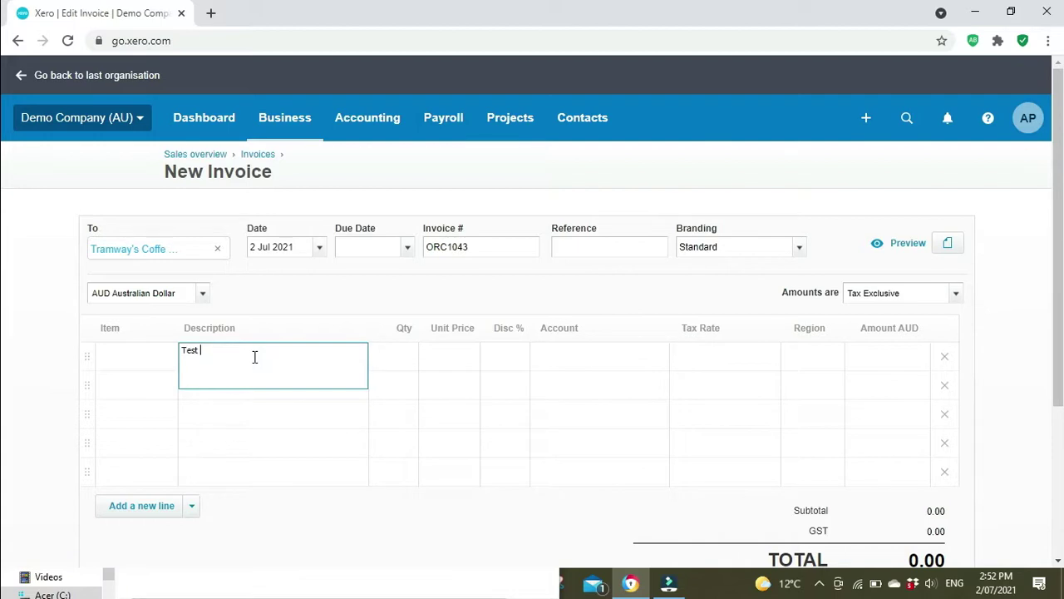
text(Test invoice)
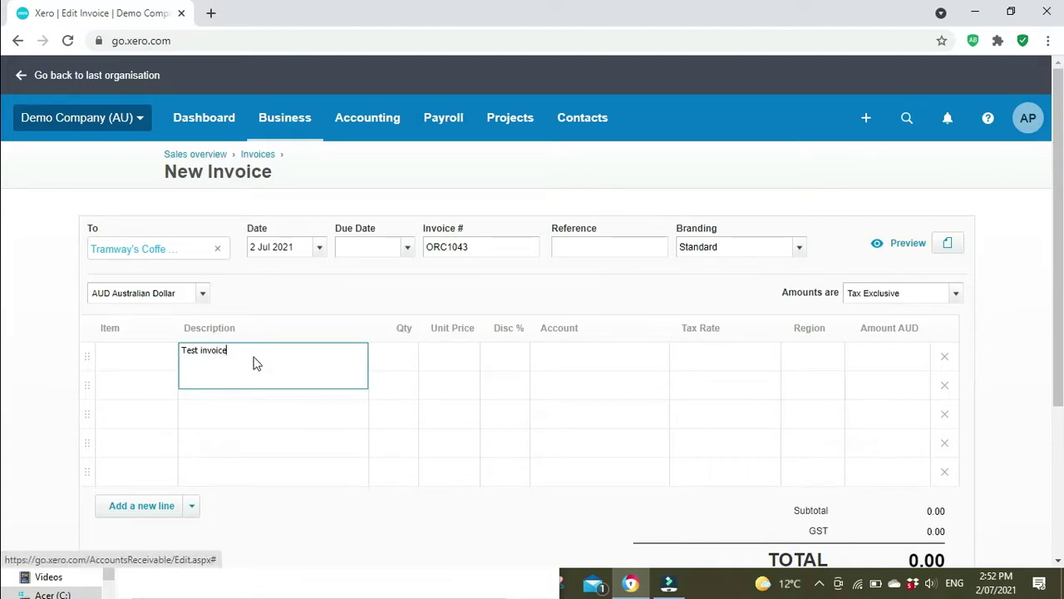
key(Tab)
key(Tab)
text(1)
key(Tab)
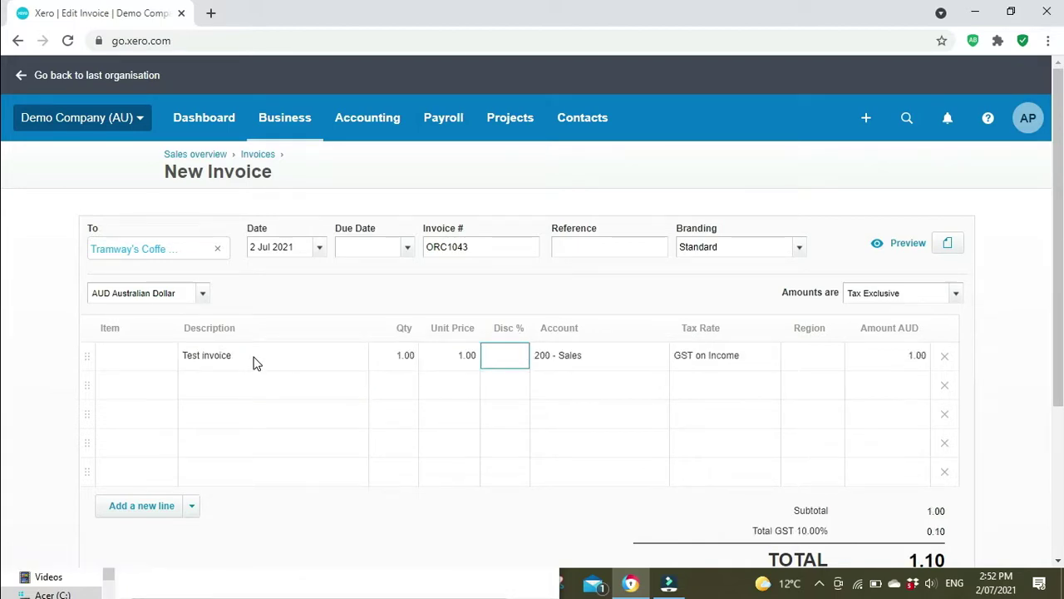
key(Tab)
Approve the invoice and set its due date to 9 Jul 2021.
scroll(1034, 287, down, 3)
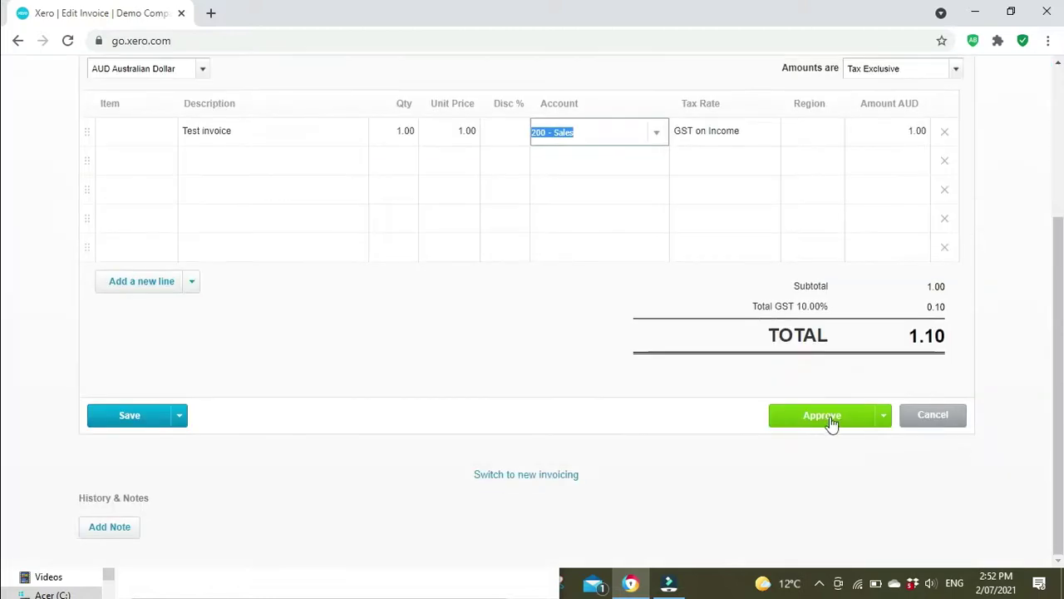
click(828, 420)
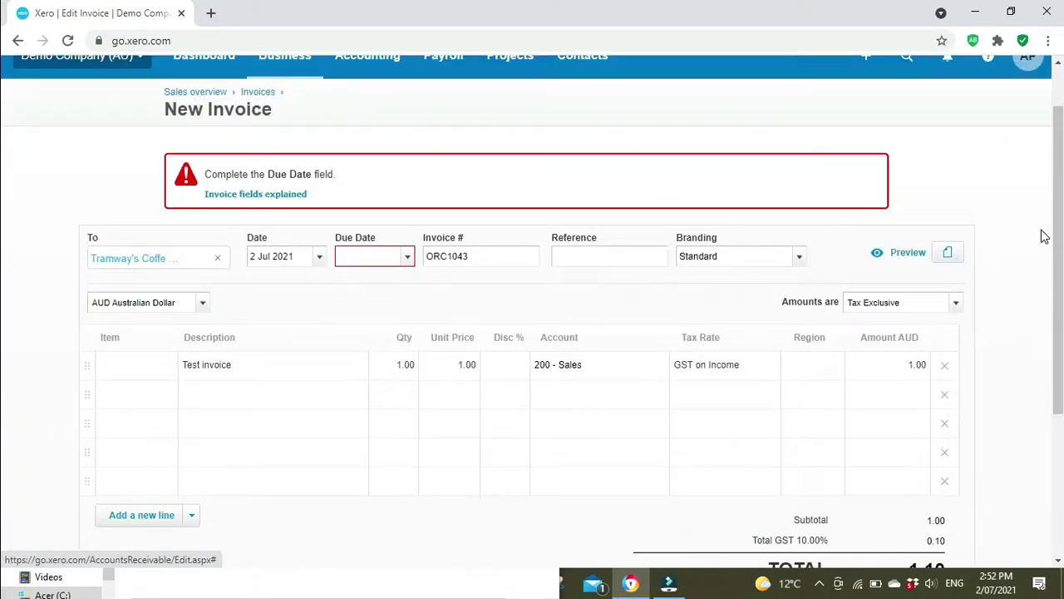
click(406, 256)
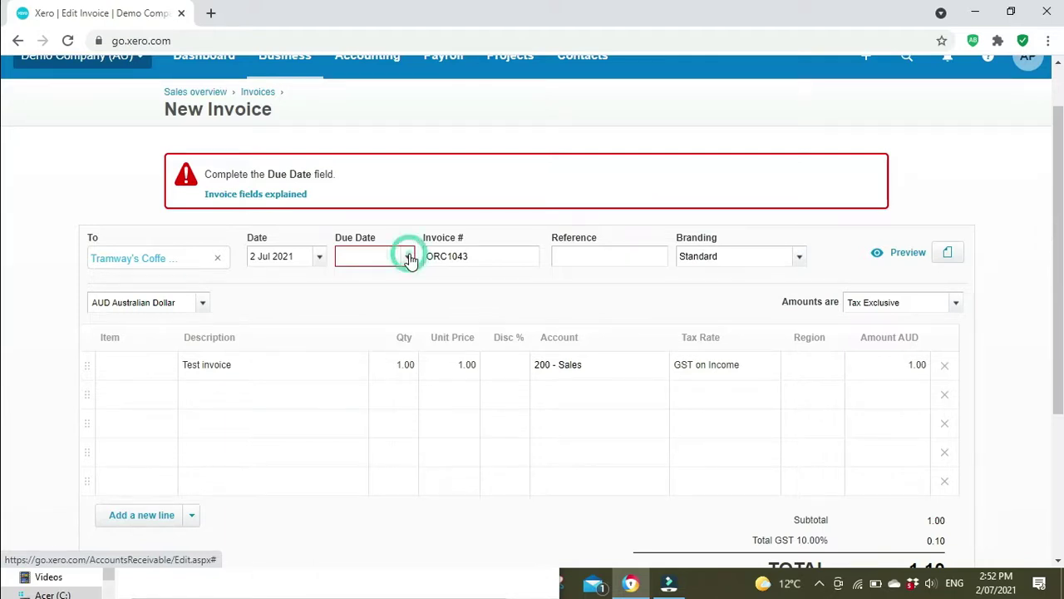
click(538, 370)
scroll(956, 399, down, 3)
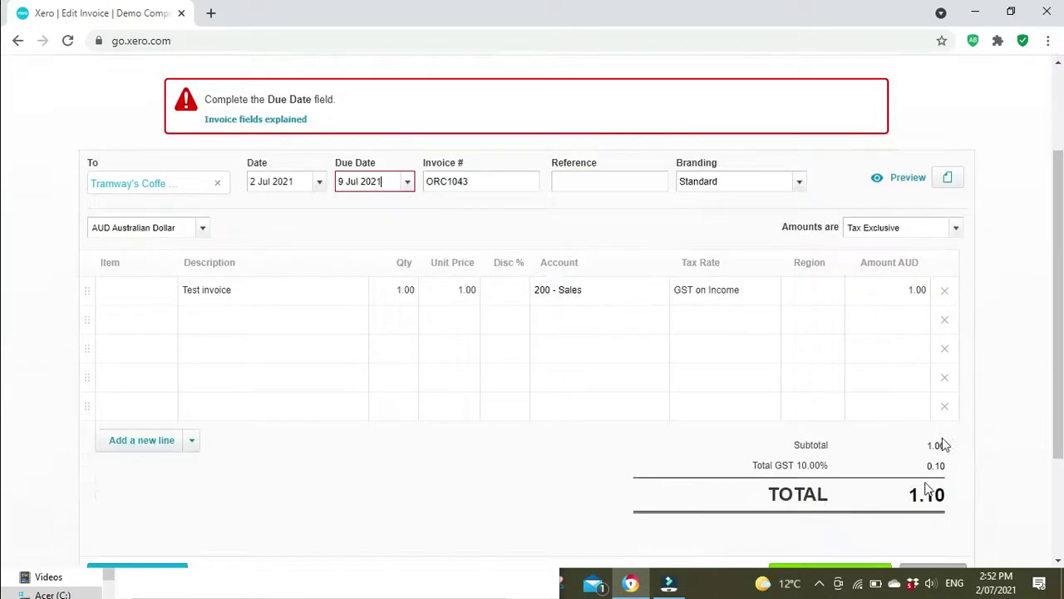
Approve ORC1043, check it appears for 1.10 under Awaiting Payment, and open it.
click(843, 417)
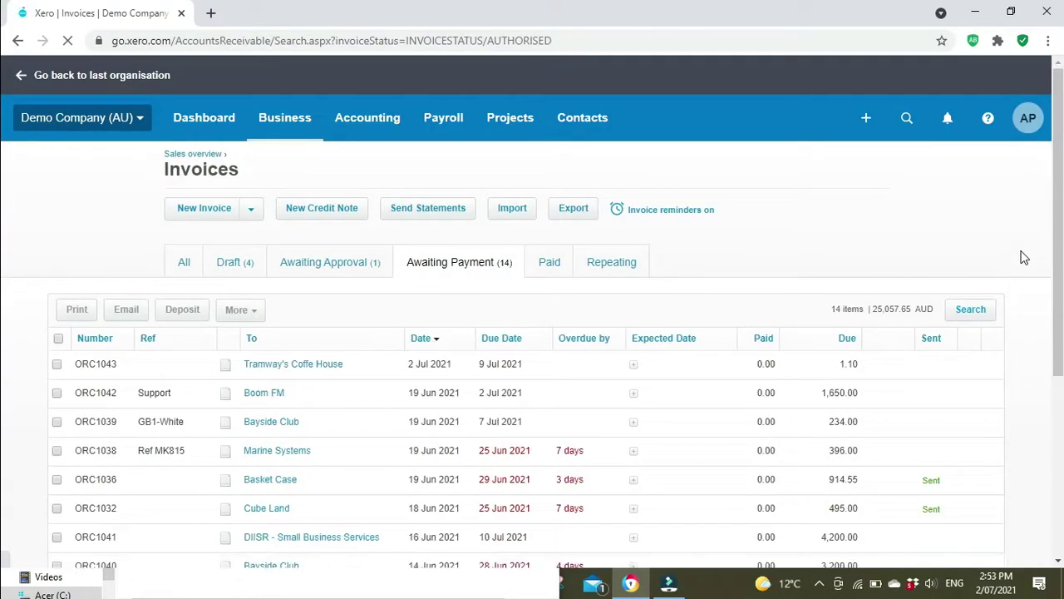
scroll(1024, 258, down, 1)
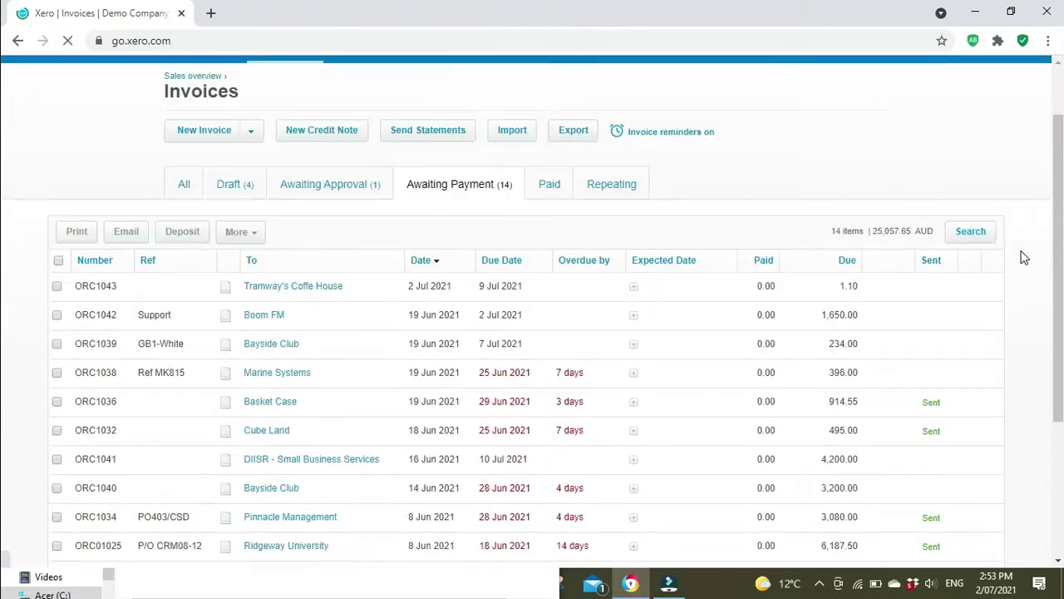
scroll(1024, 258, down, 2)
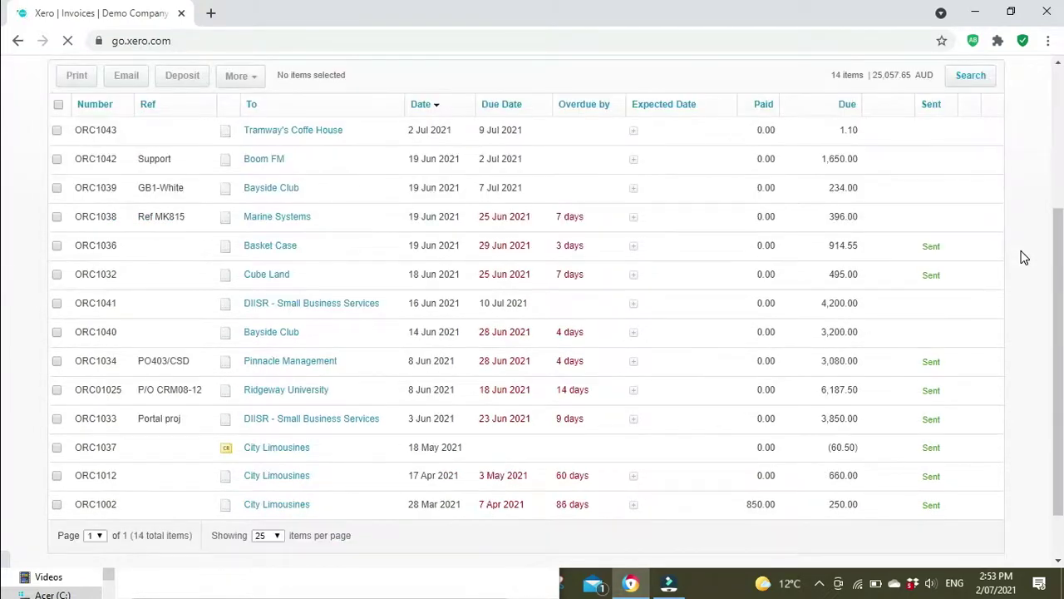
scroll(1024, 258, up, 2)
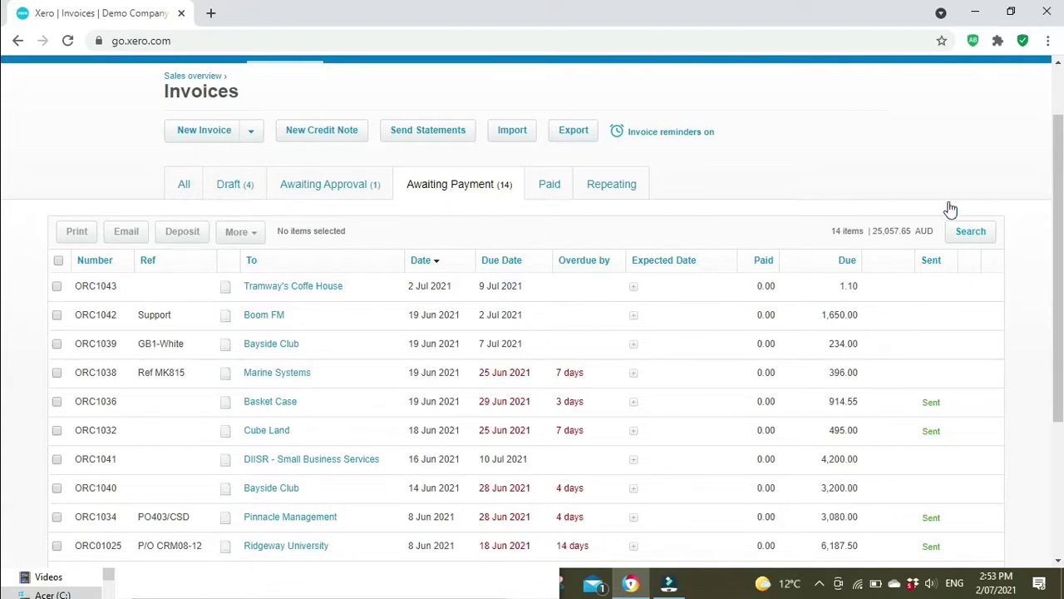
click(307, 286)
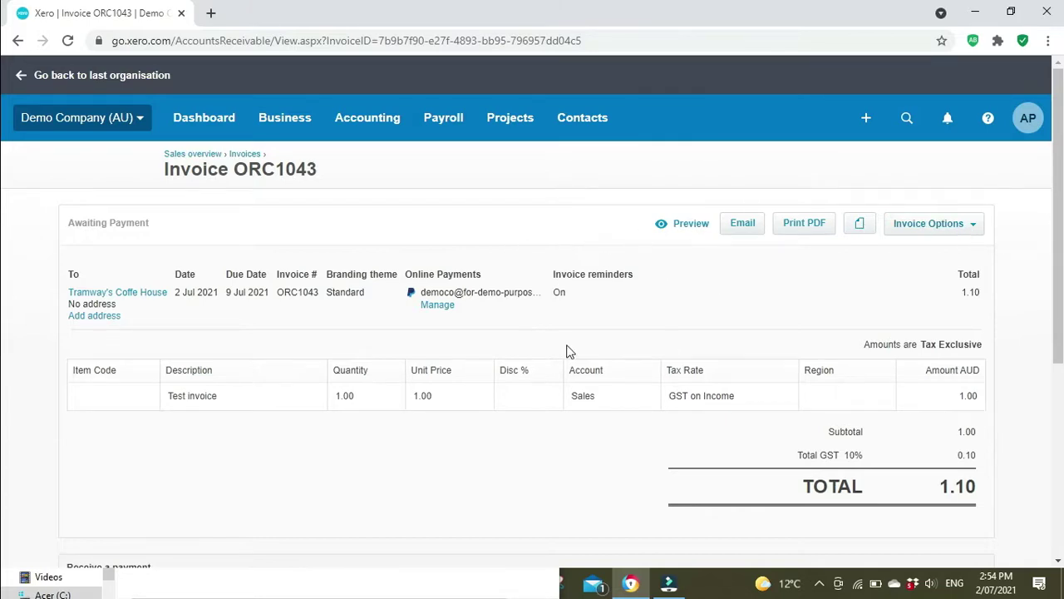
Turn invoice reminders off for ORC1043 from its Invoice Options menu.
click(974, 226)
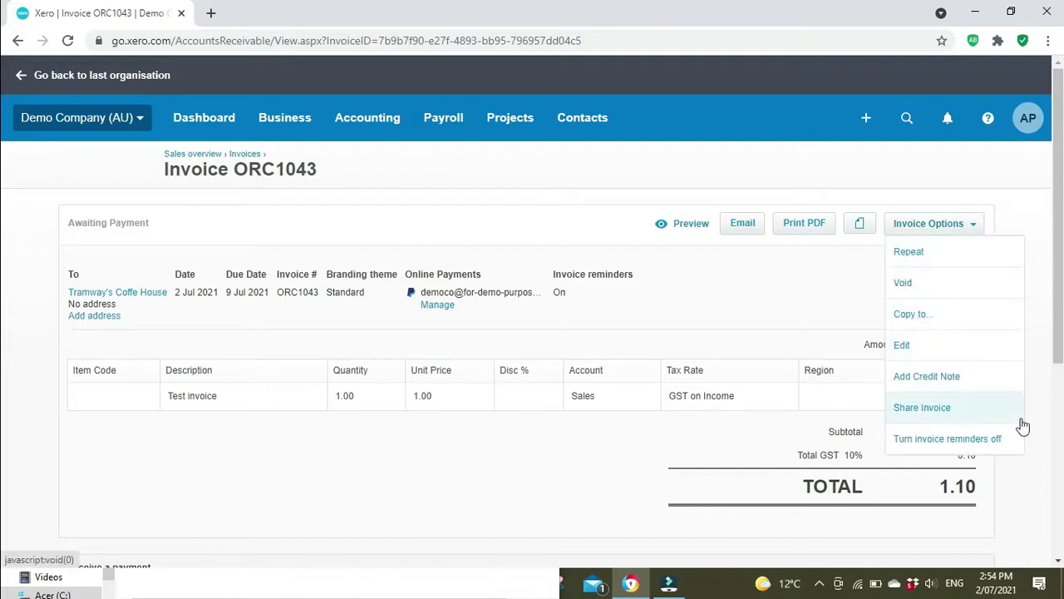
click(978, 448)
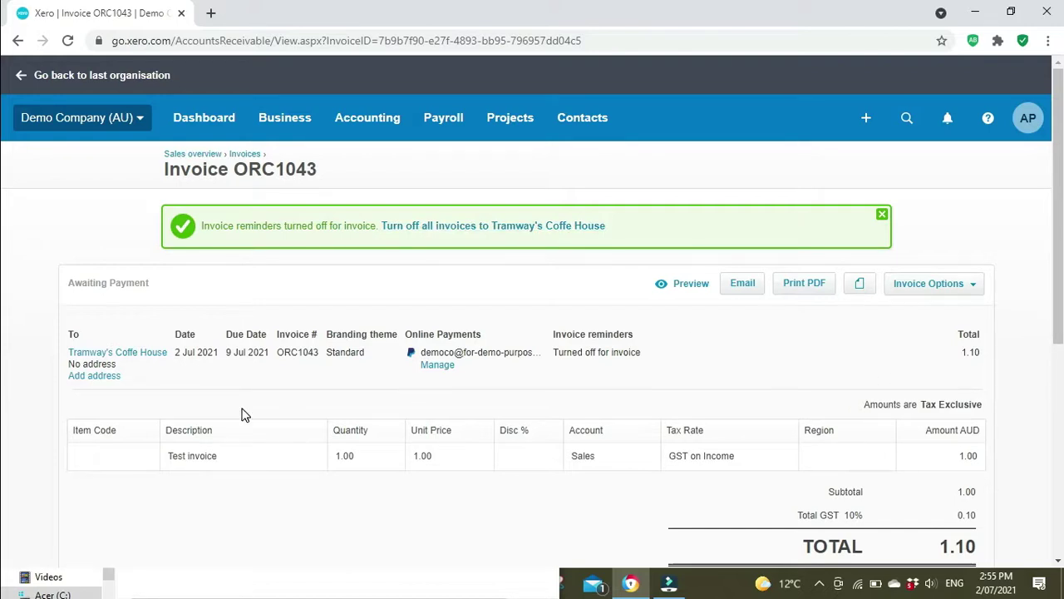
Turn off reminders for all invoices to Tramway's Coffe House from the confirmation banner.
click(542, 228)
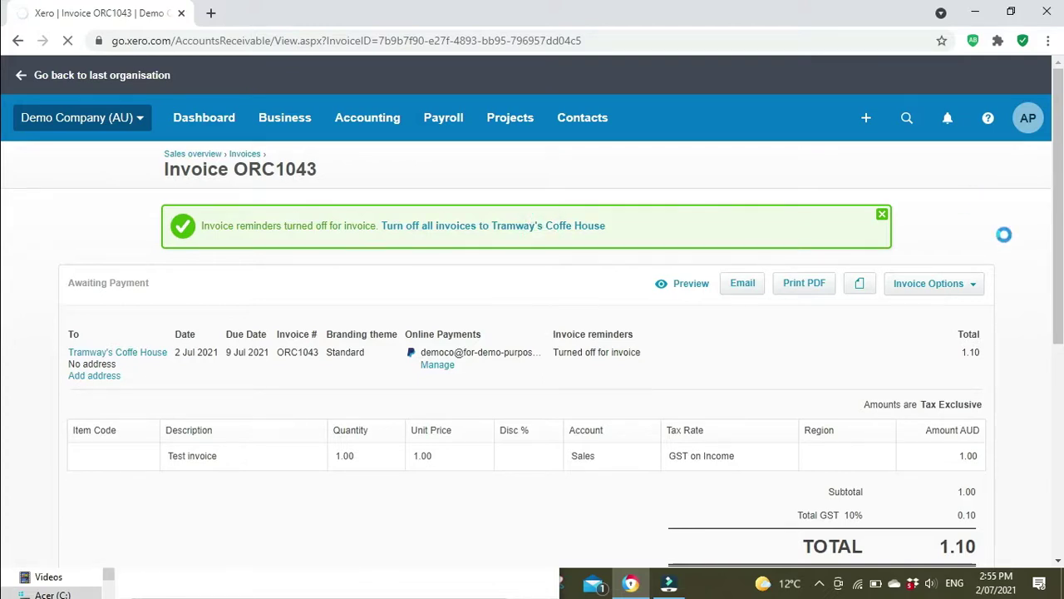